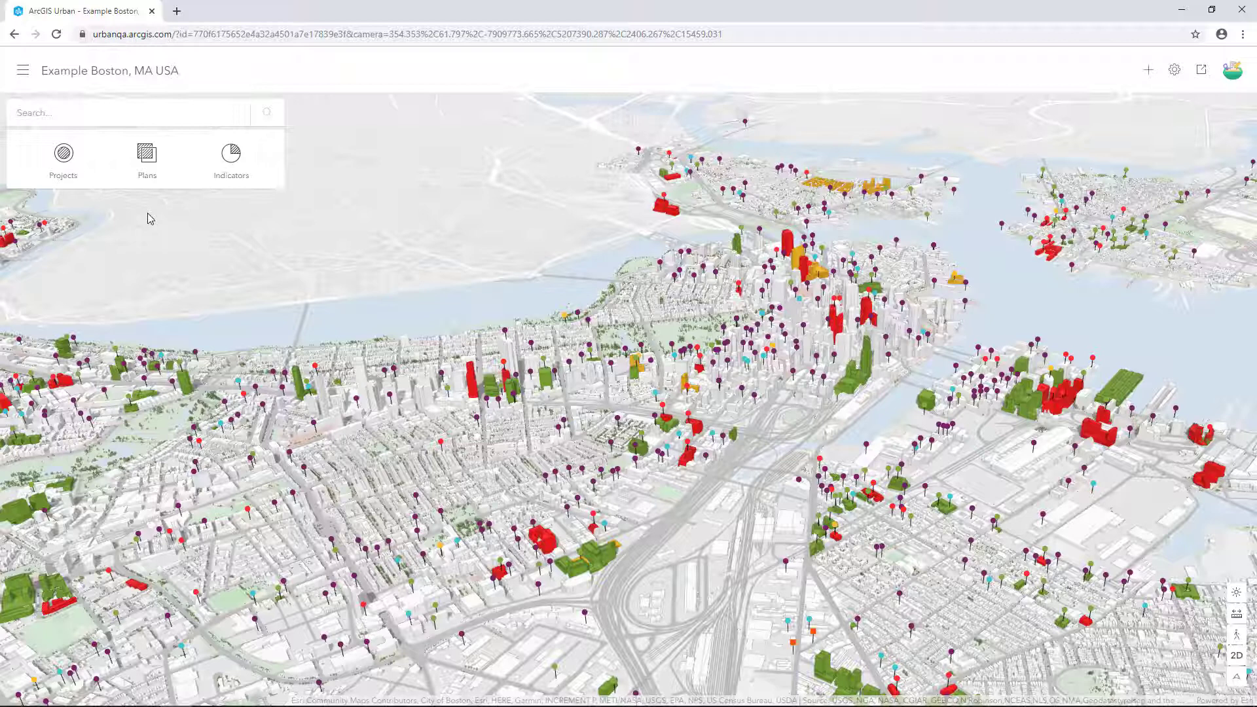
- Open the South Boston Dot Ave plan for editing
left_click(152, 162)
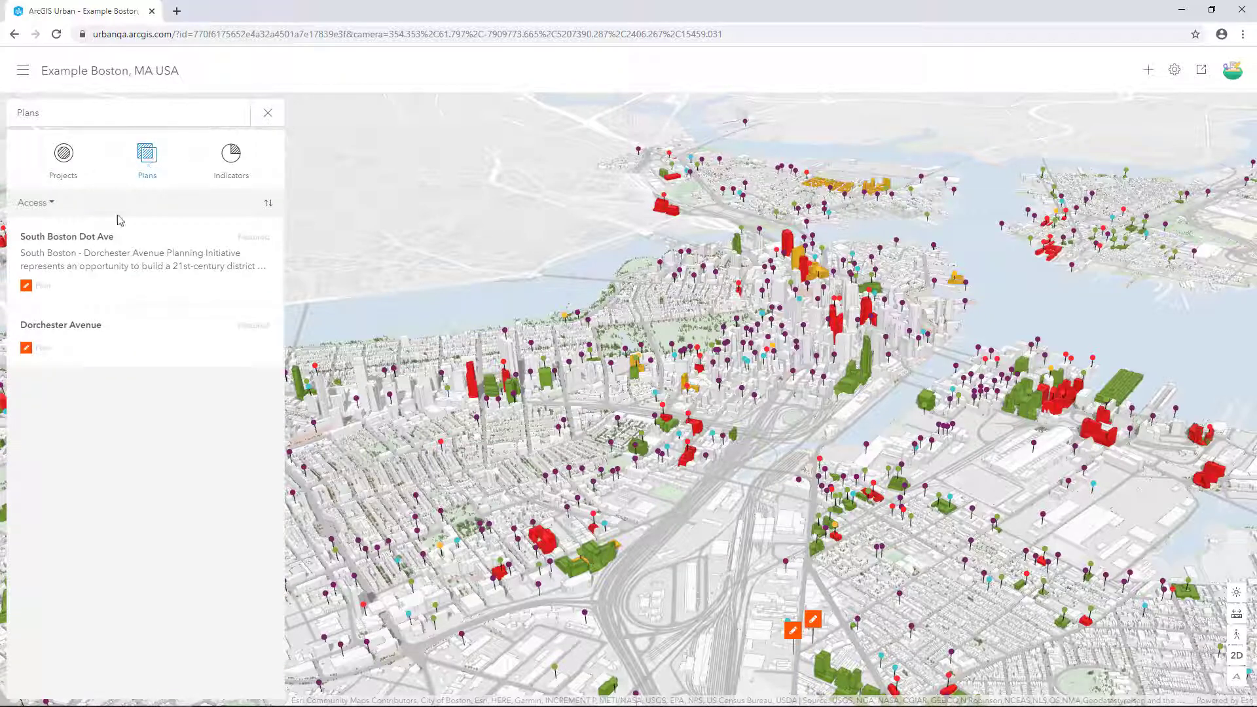
left_click(100, 238)
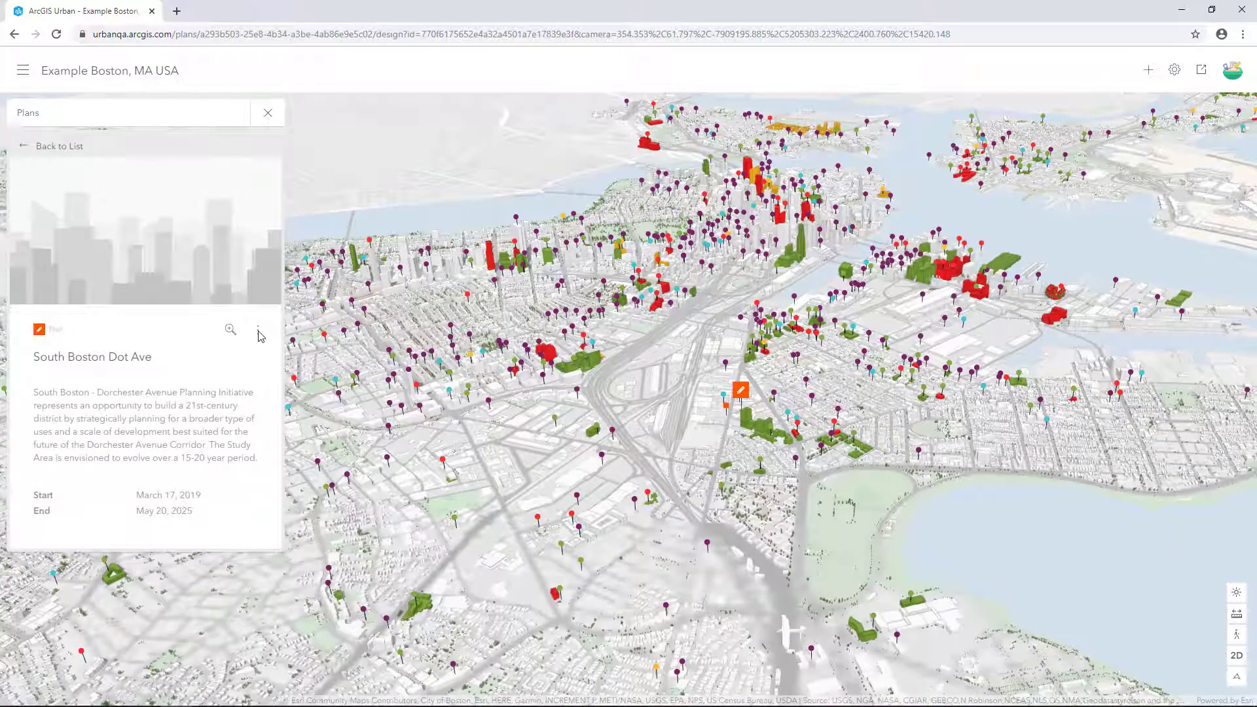
left_click(259, 332)
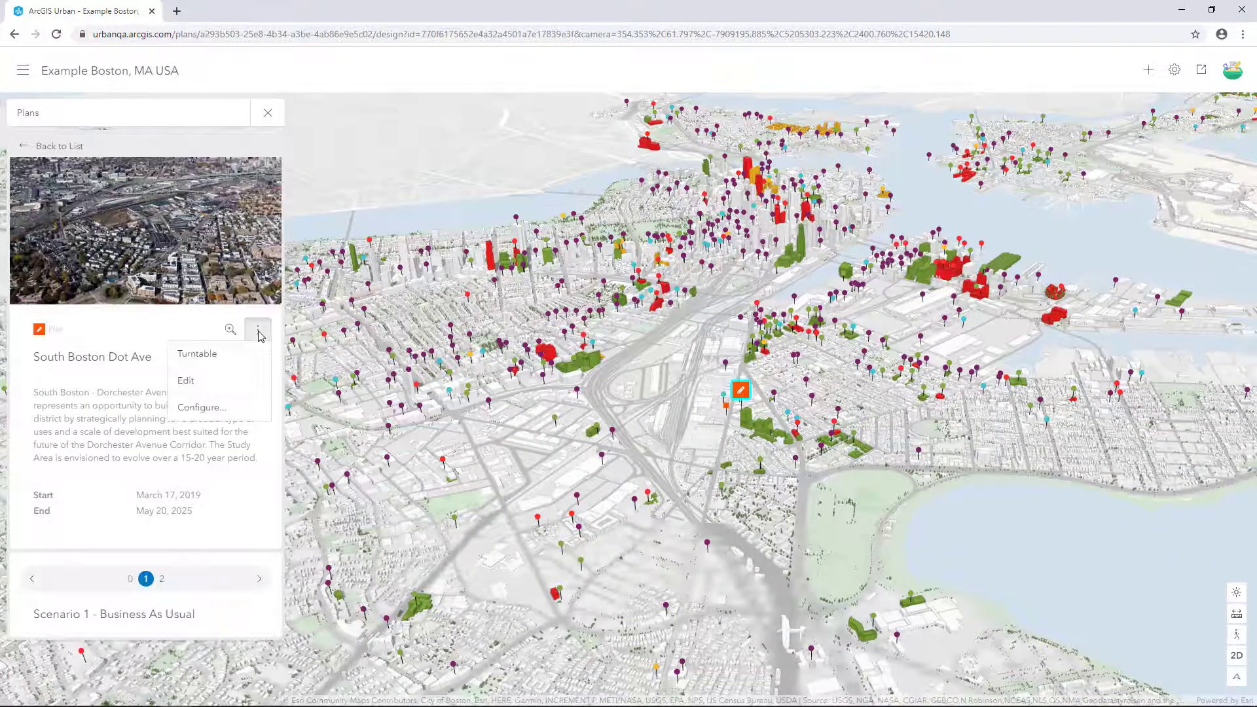
left_click(186, 383)
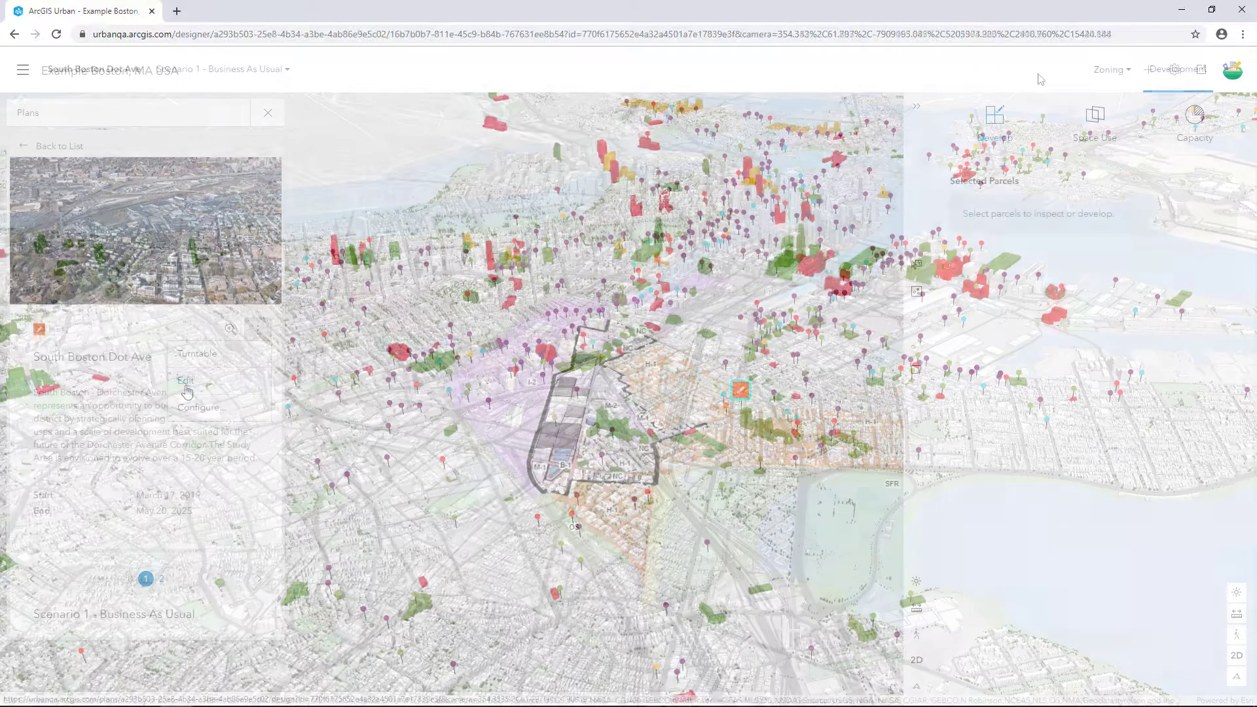
- Change the two adjoining Industrial Facility parcels beside the street to Industrial Flex + Tech and check the building height against the zoning limit
left_click(1131, 72)
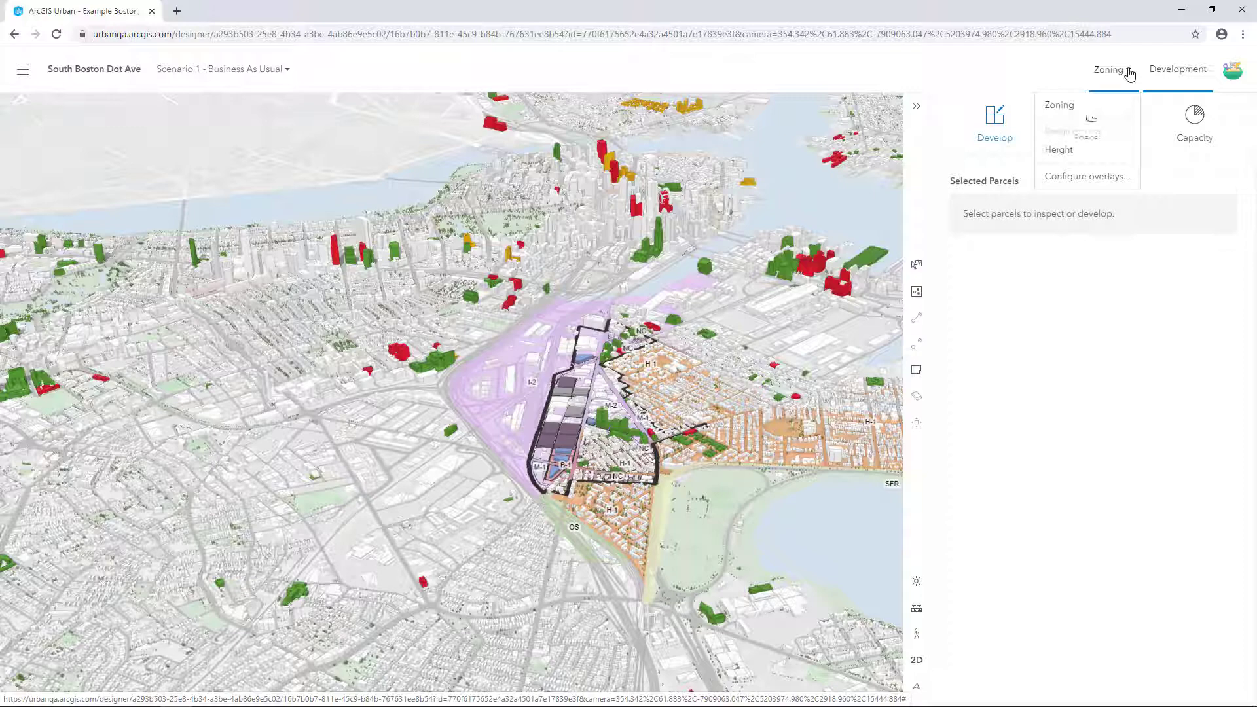
scroll(555, 453, "up", 3)
scroll(555, 453, "up", 5)
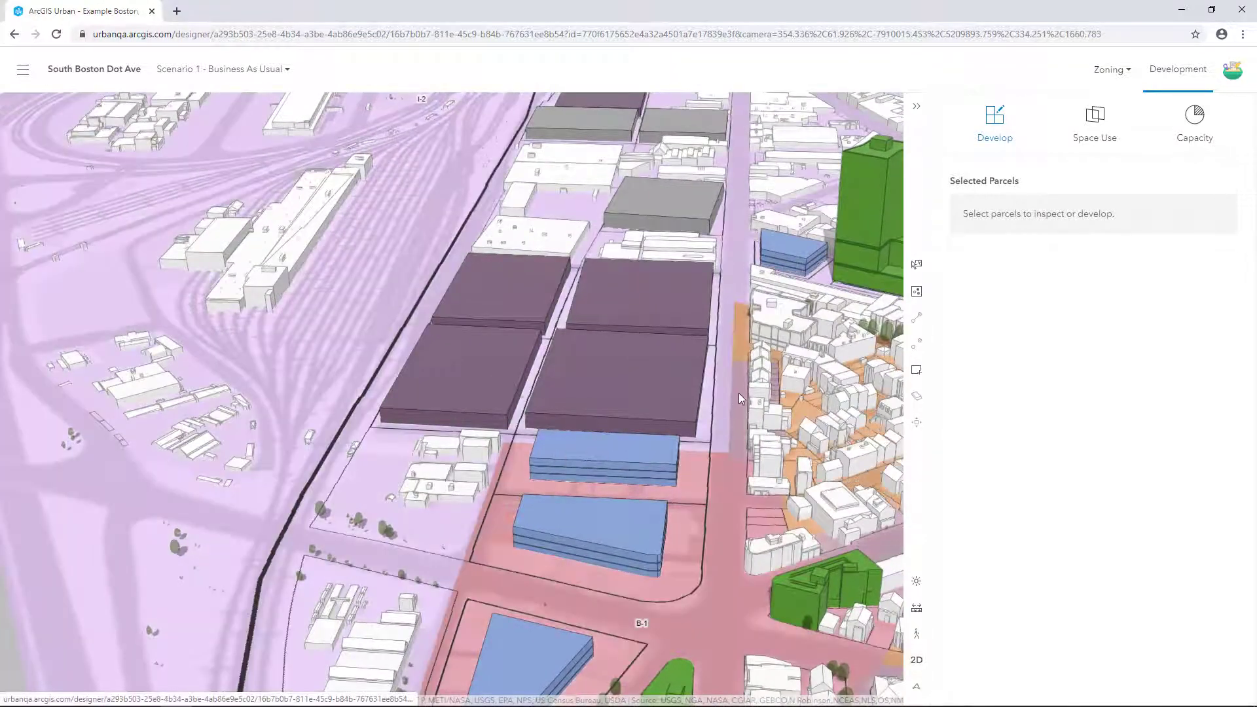
left_click(704, 436)
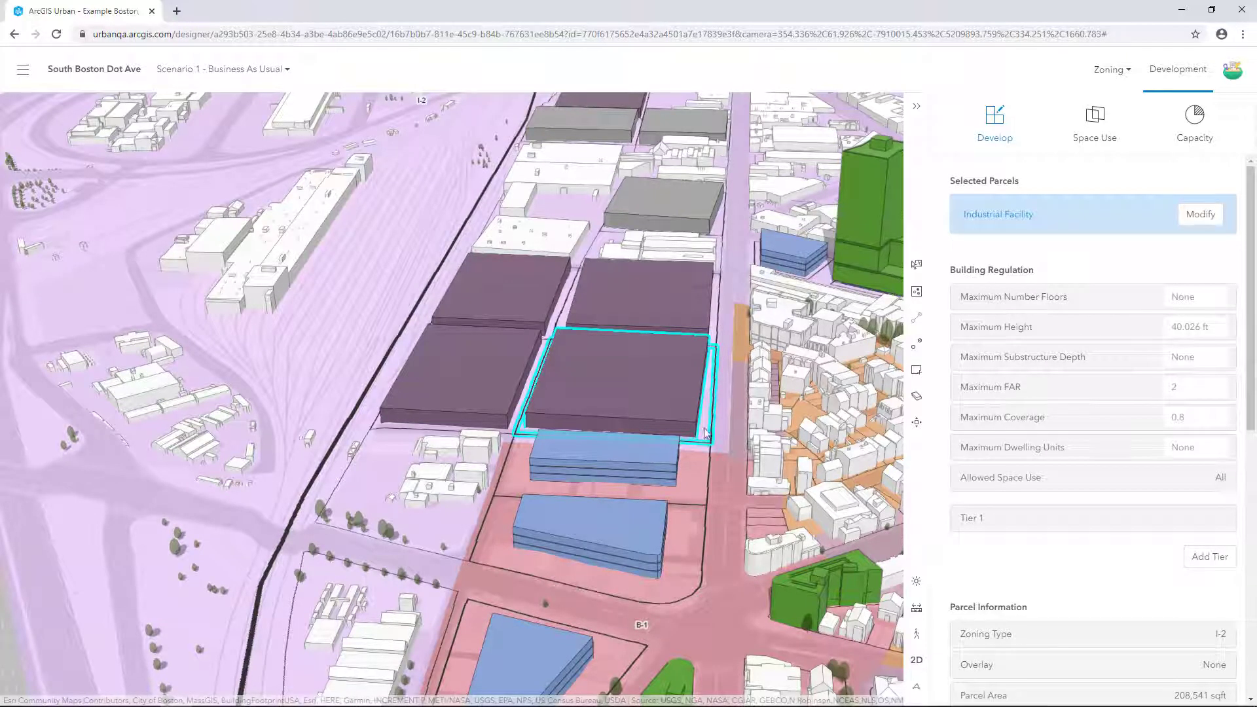
left_click(714, 330, "ctrl")
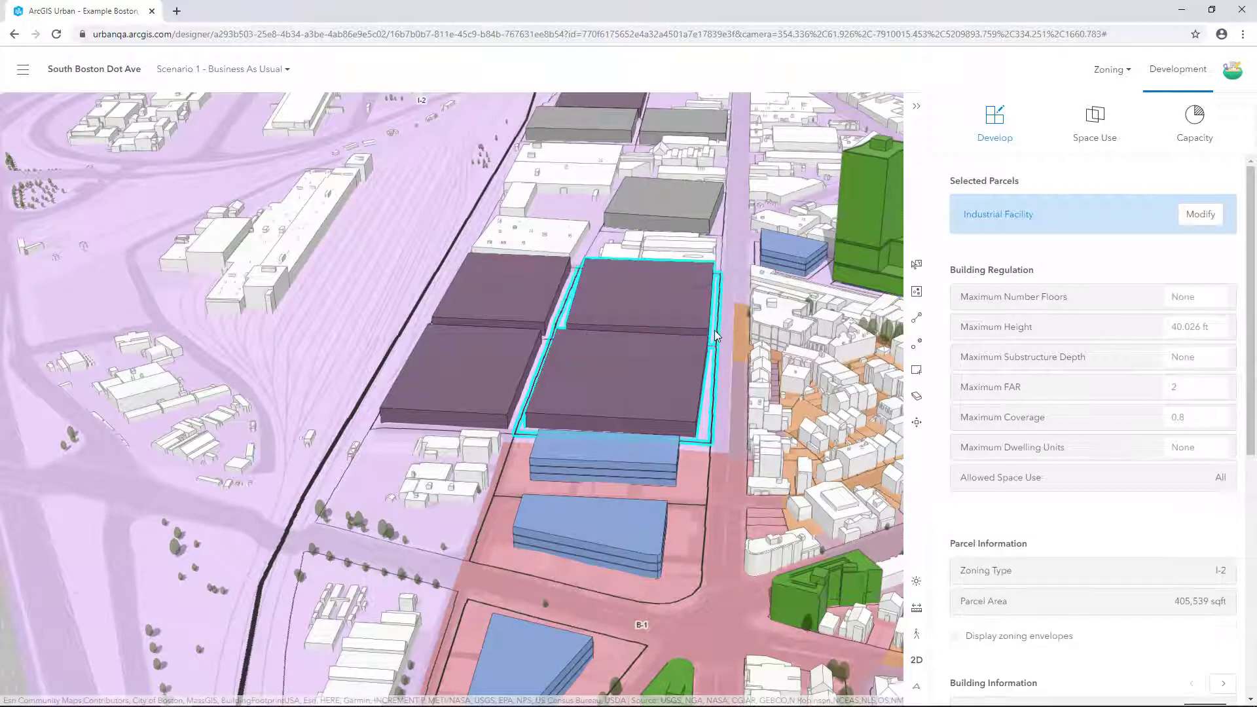
left_click(1201, 215)
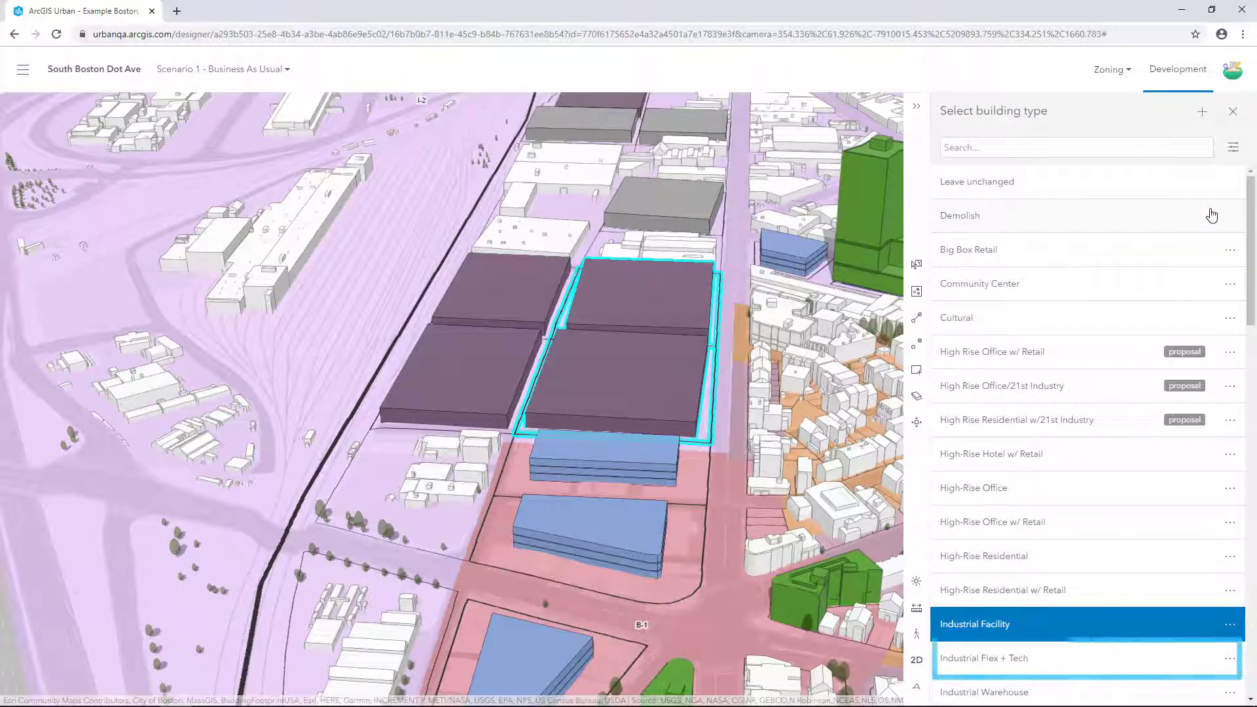
left_click(1045, 664)
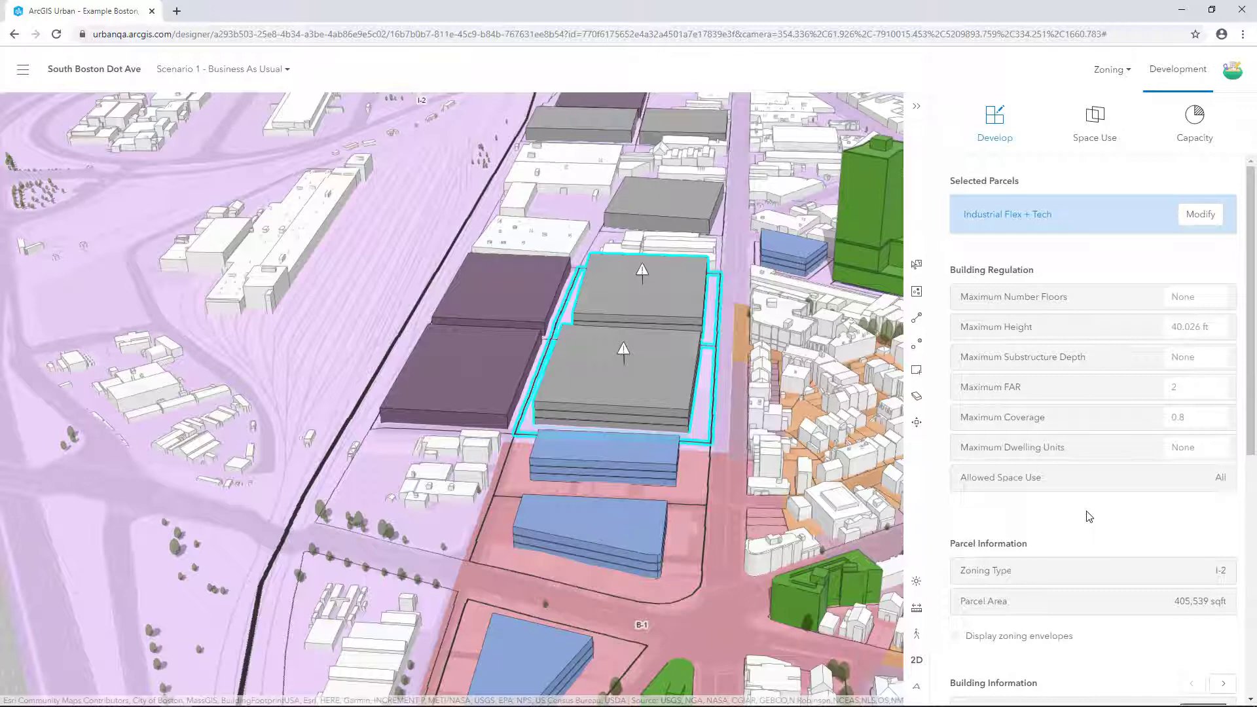
scroll(1089, 517, "down", 6)
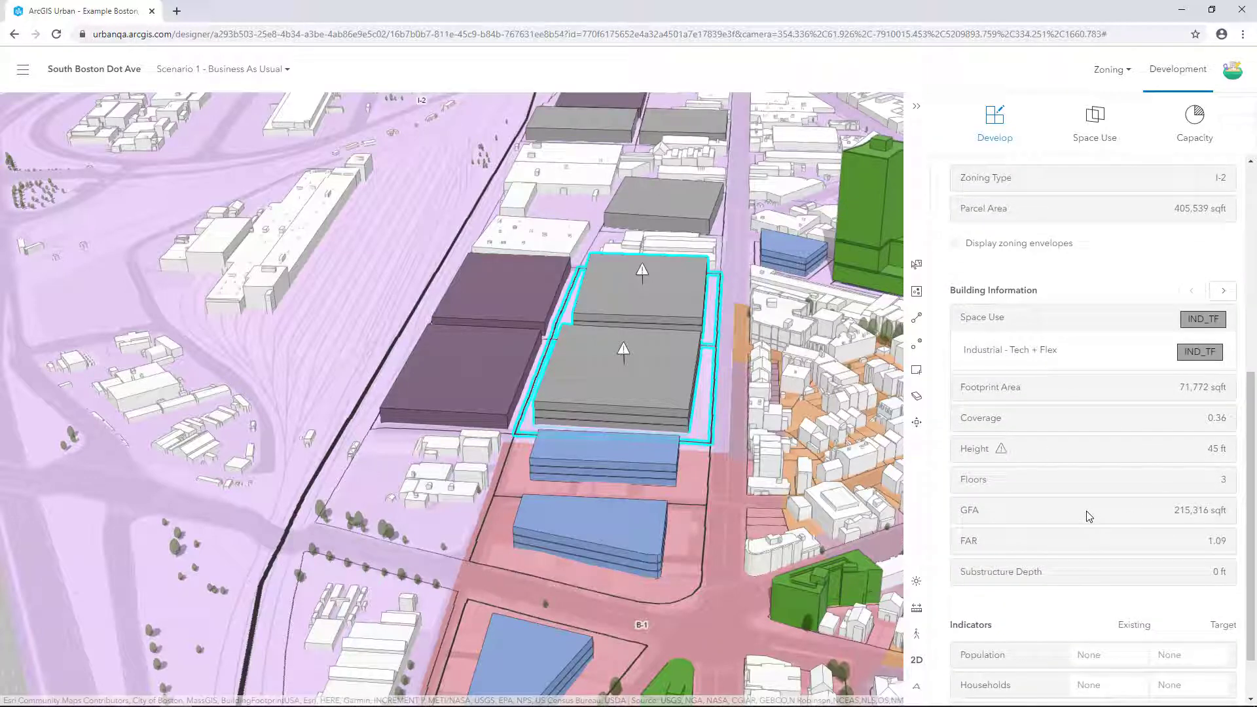
left_click(1076, 458)
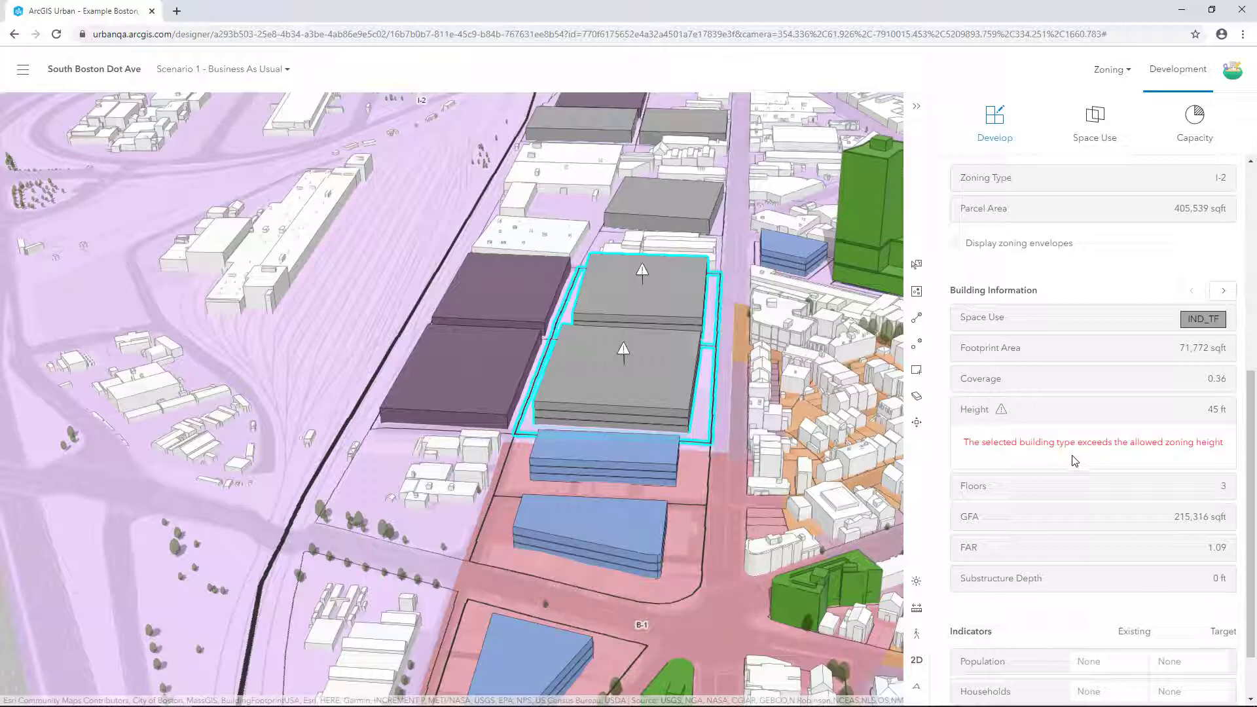
scroll(1075, 458, "up", 6)
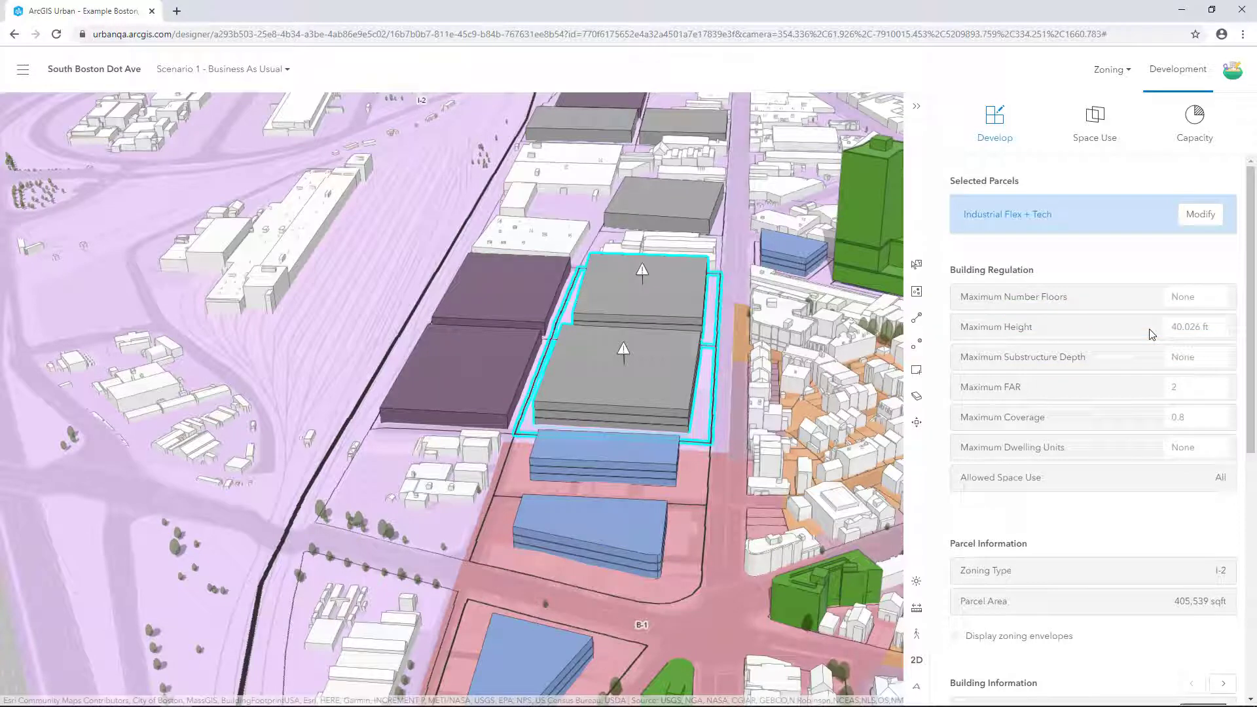
- Add a new design overlay to the plan and name it MAX Height
left_click(1125, 71)
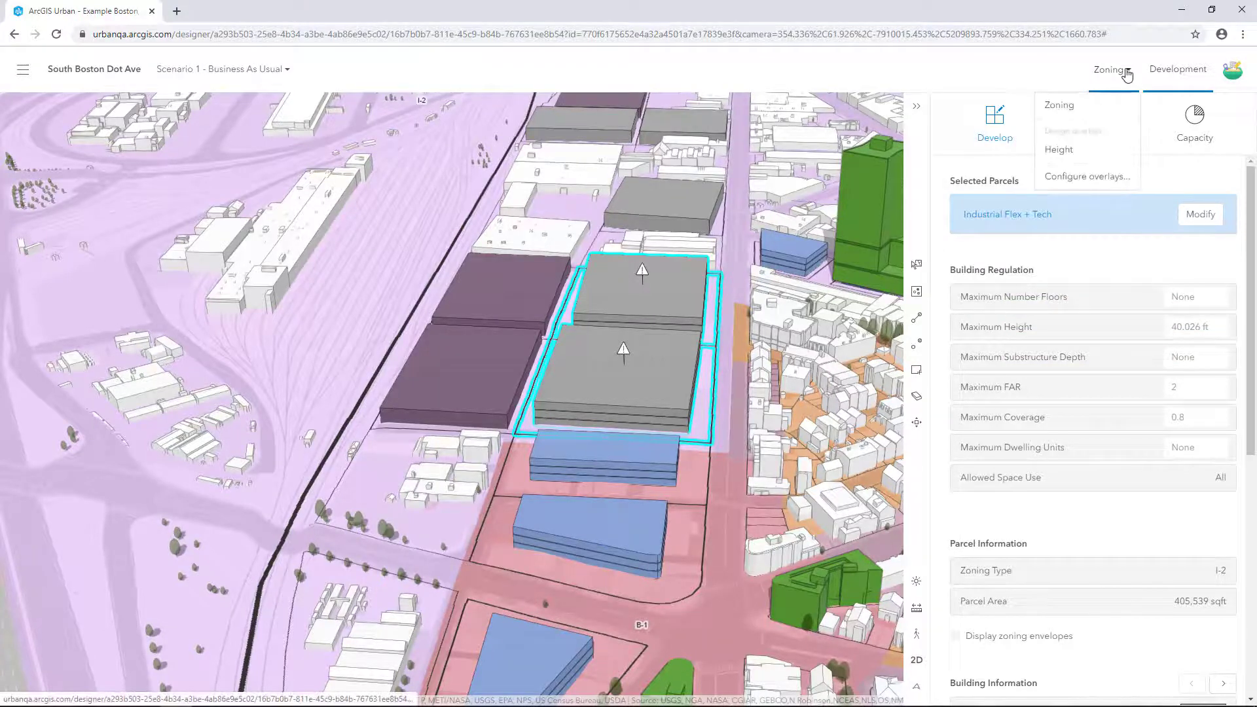
left_click(1085, 177)
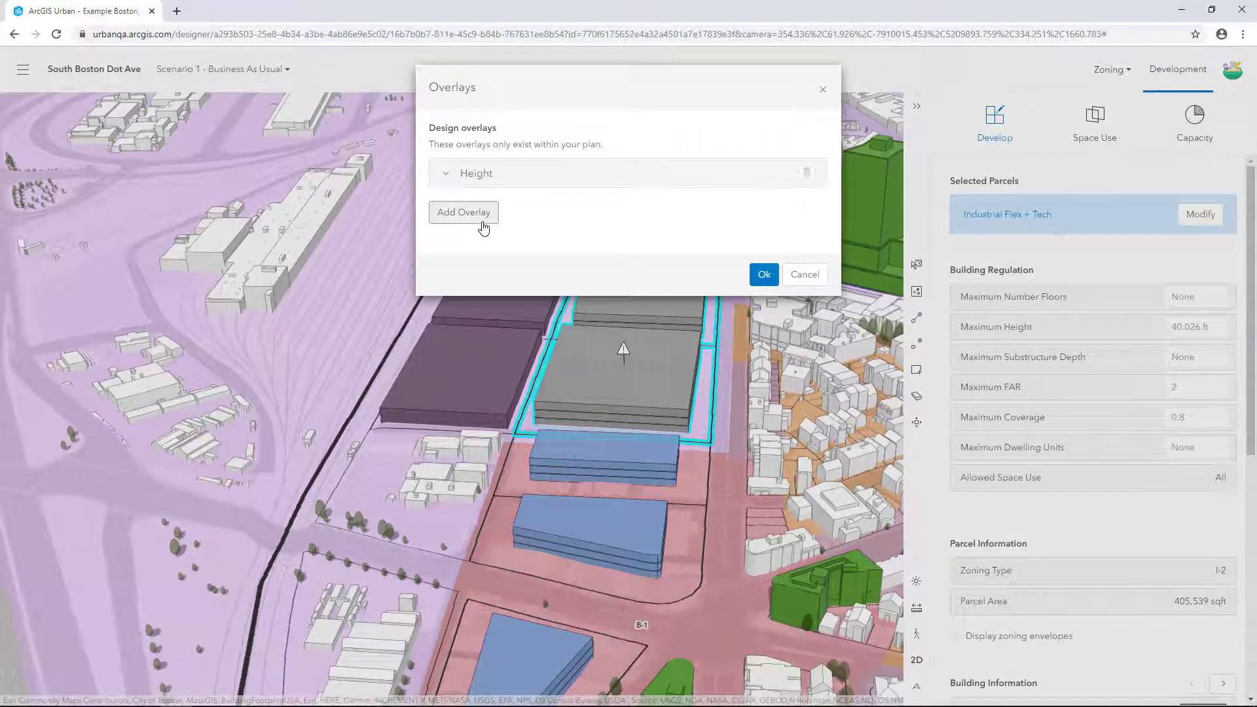
left_click(463, 213)
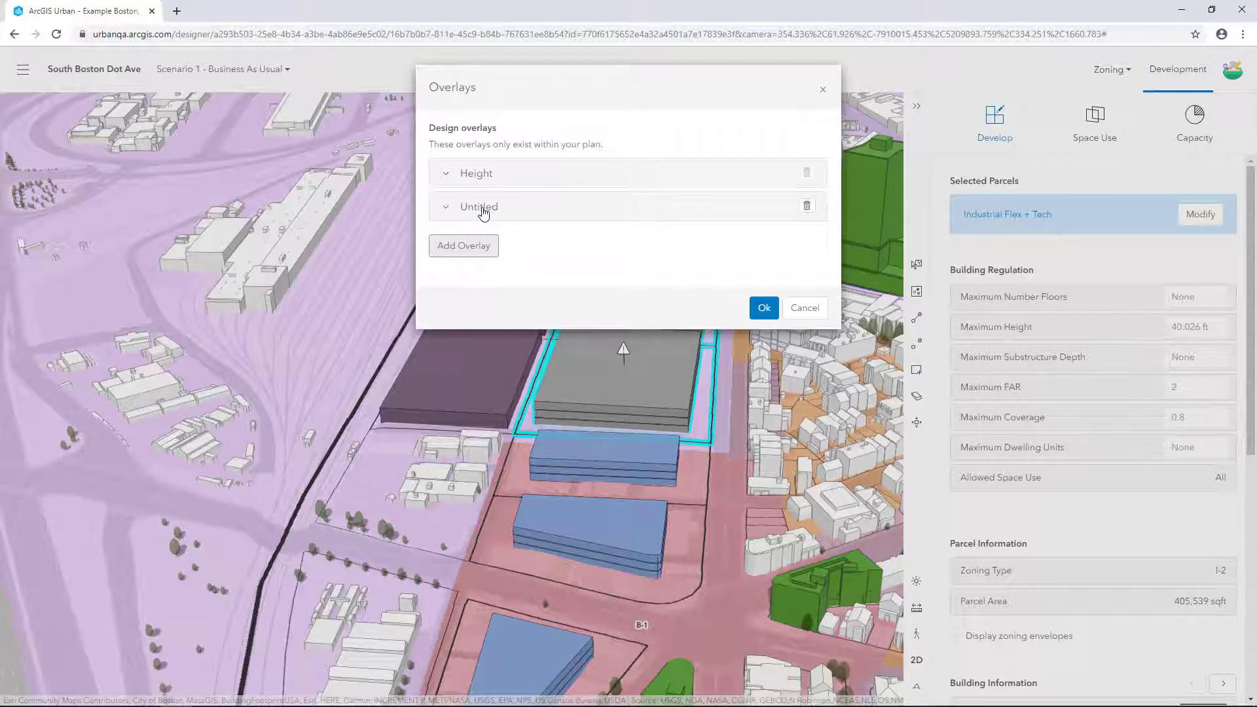
left_click(483, 208)
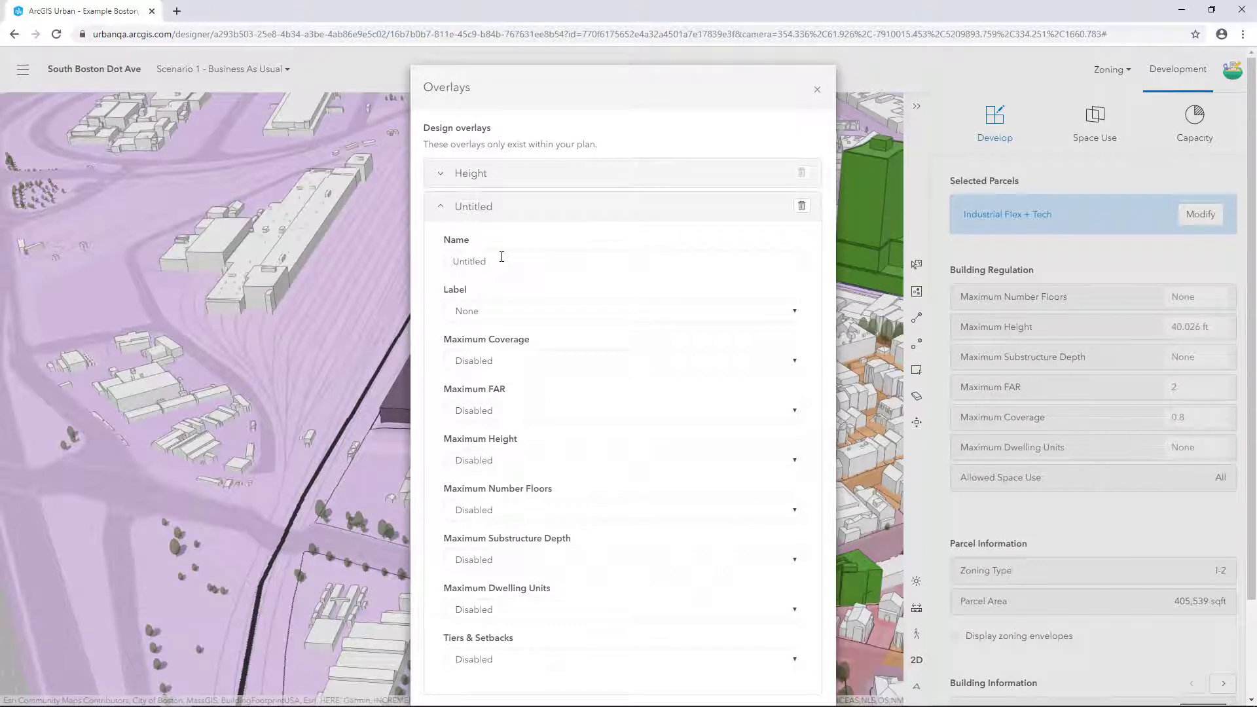
left_click_drag(502, 261, 432, 262)
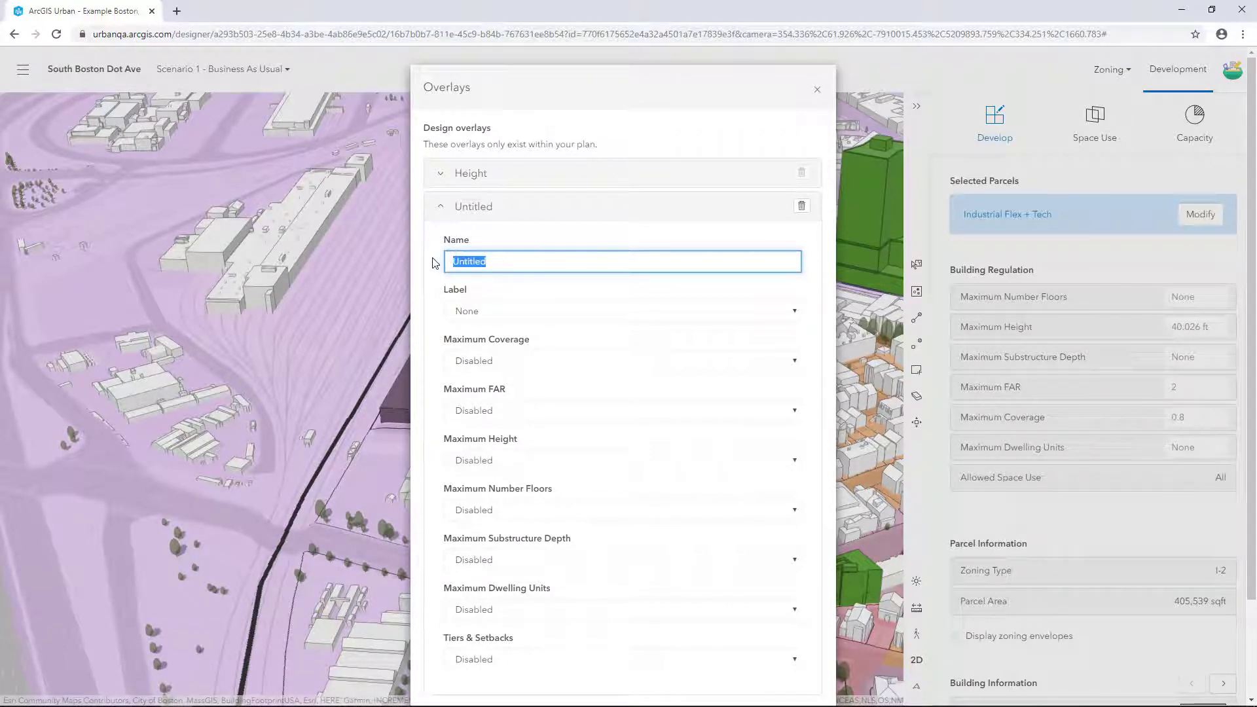
type("MAX Height")
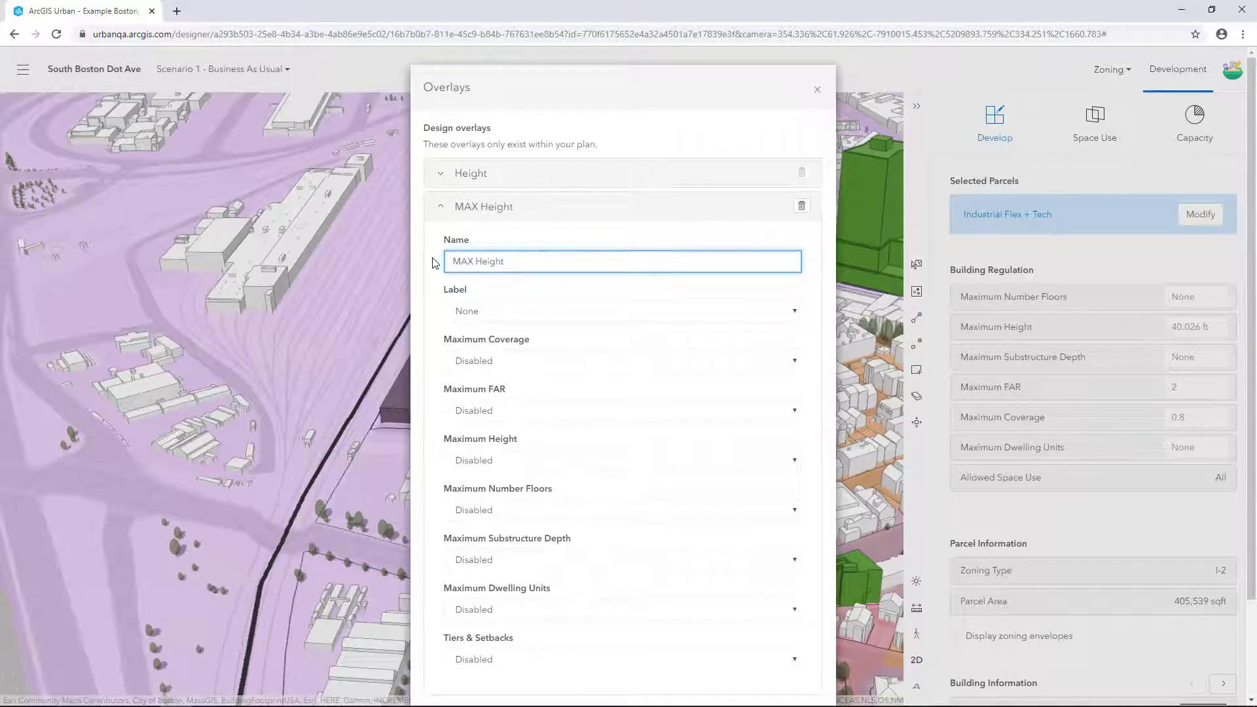
- Set the MAX Height overlay's Maximum Height rule to override underlying value and save the overlay configuration
left_click(795, 461)
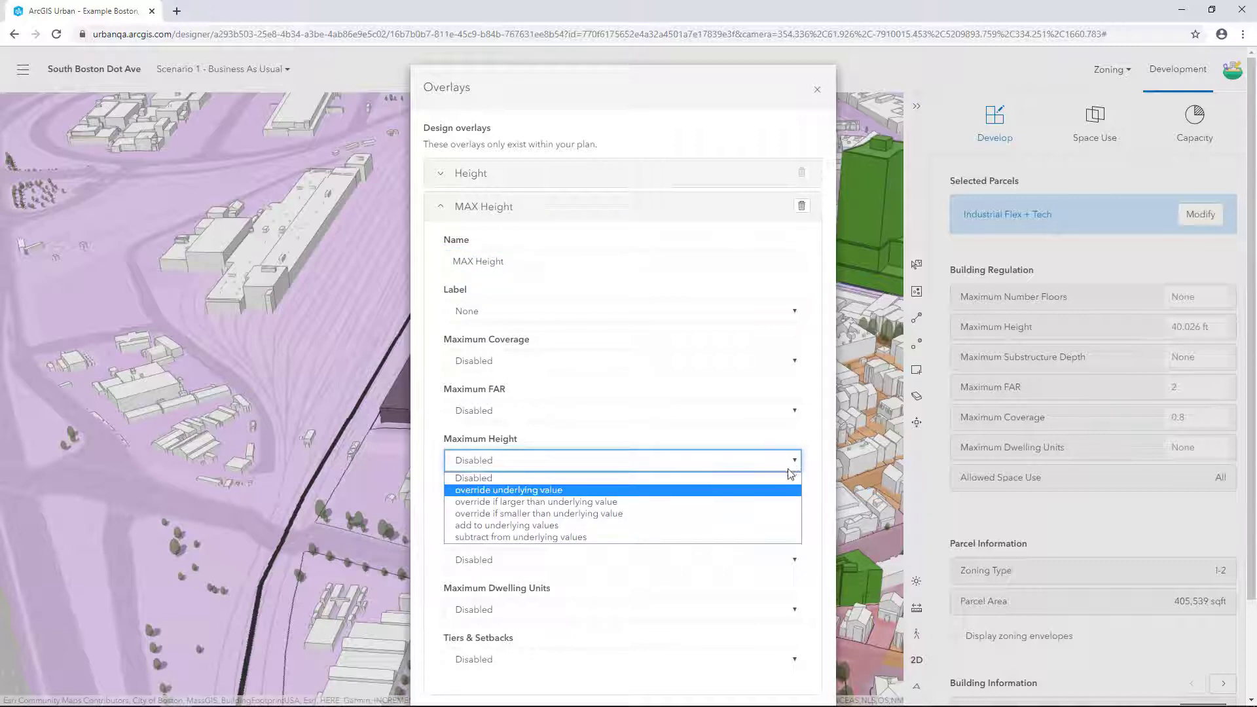
left_click(771, 491)
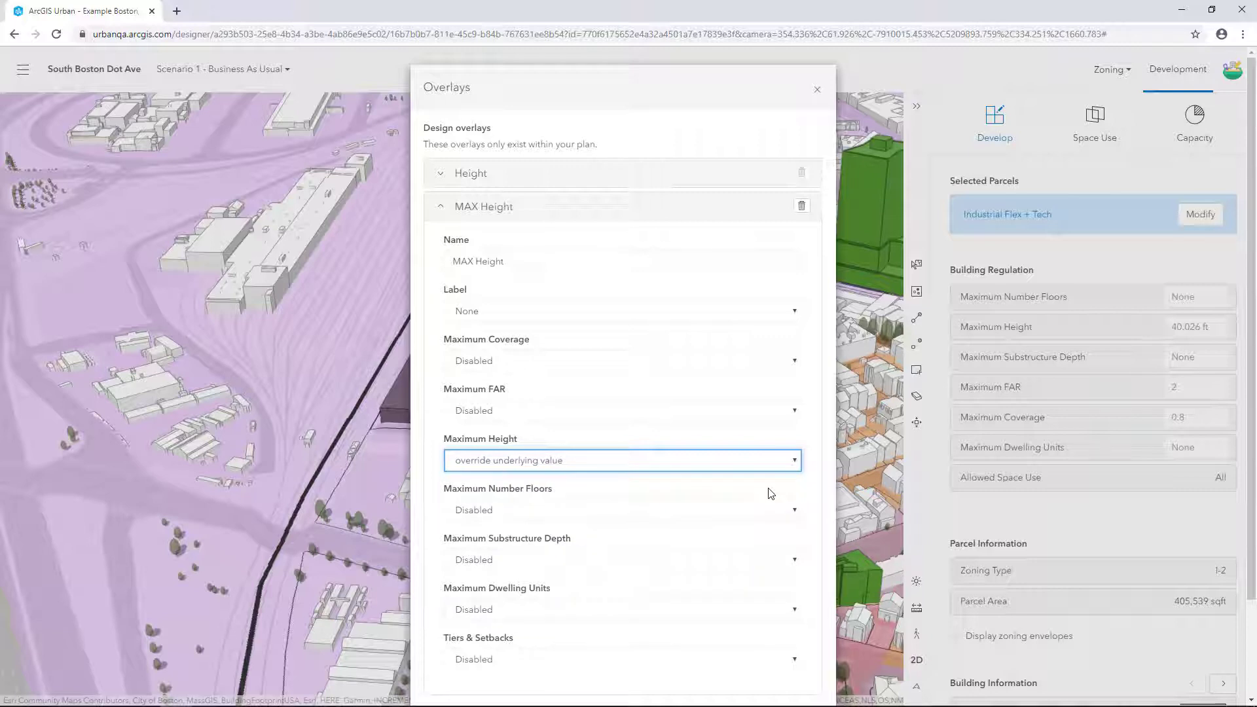
scroll(771, 493, "down", 2)
left_click(758, 667)
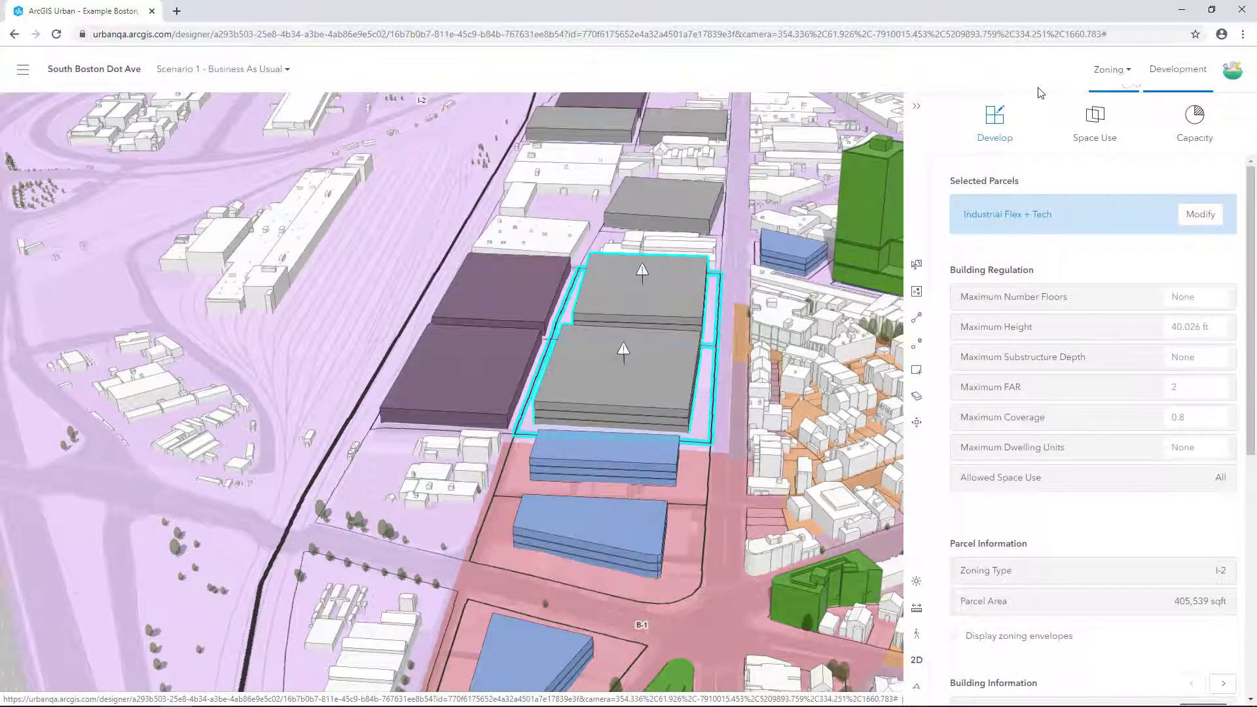
- In the 2D view, draw a four-sided MAX Height overlay boundary enclosing the two Industrial Facility and two Industrial Flex + Tech parcels
left_click(1126, 72)
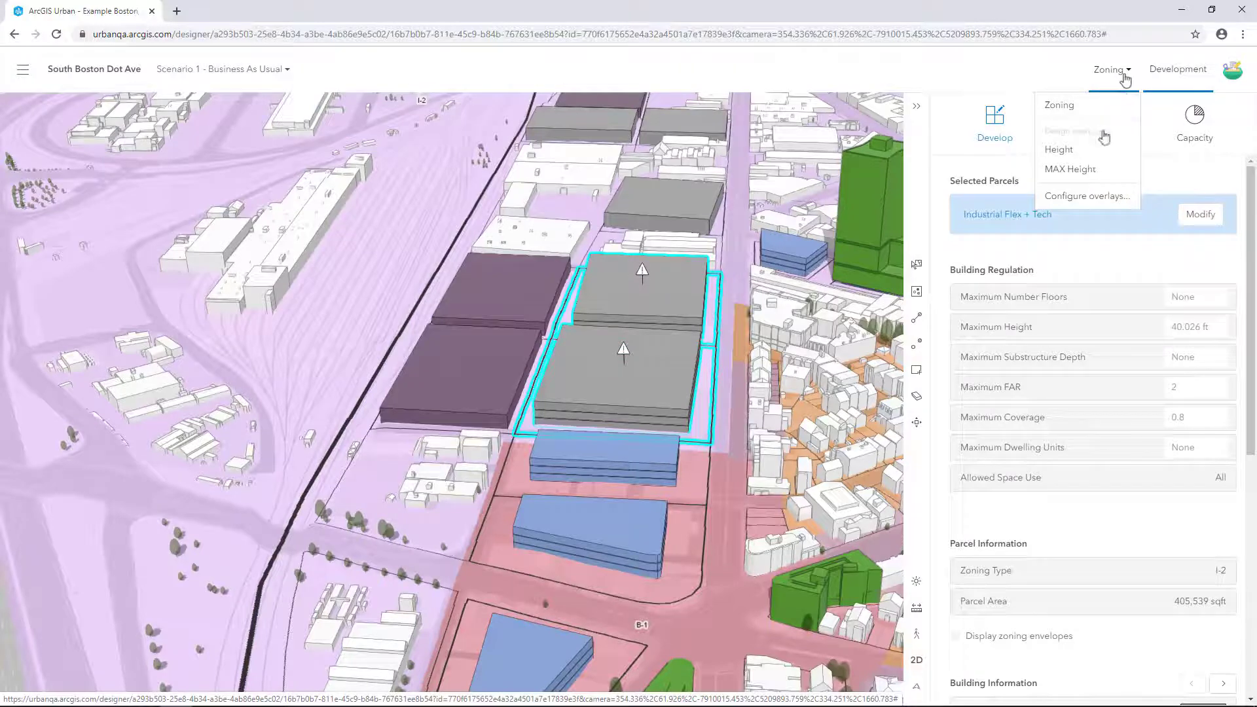
left_click(1086, 170)
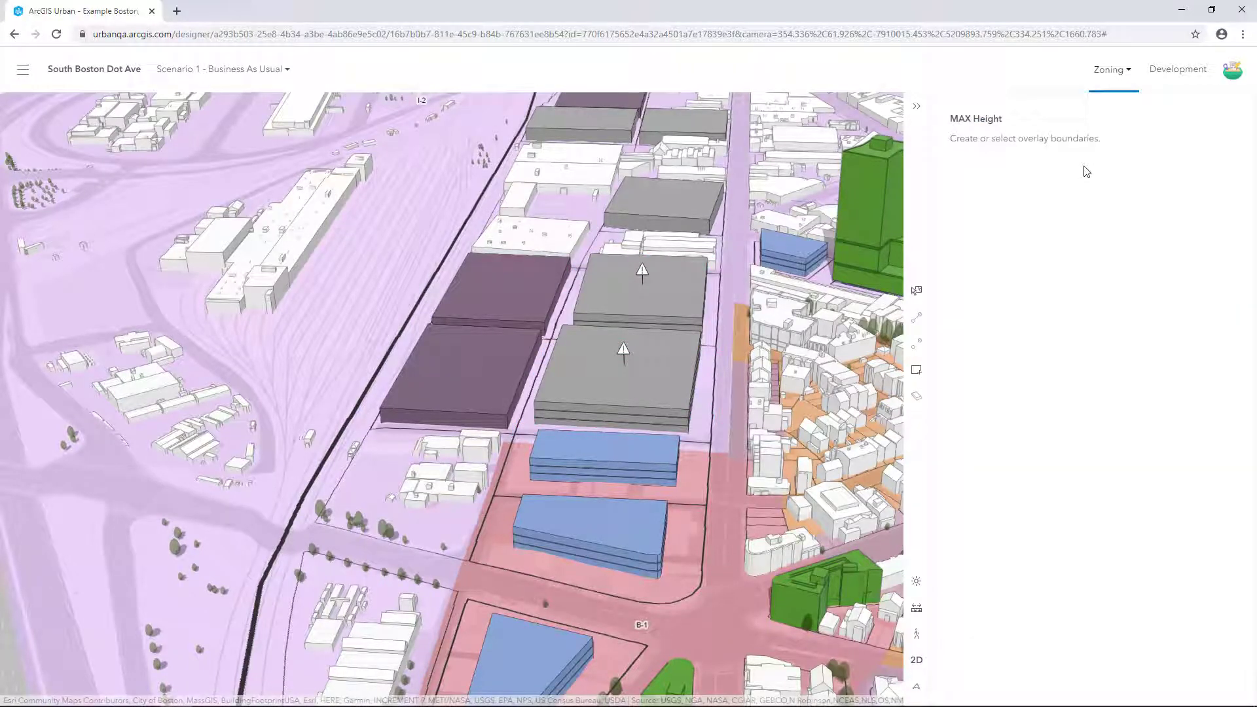
left_click(919, 662)
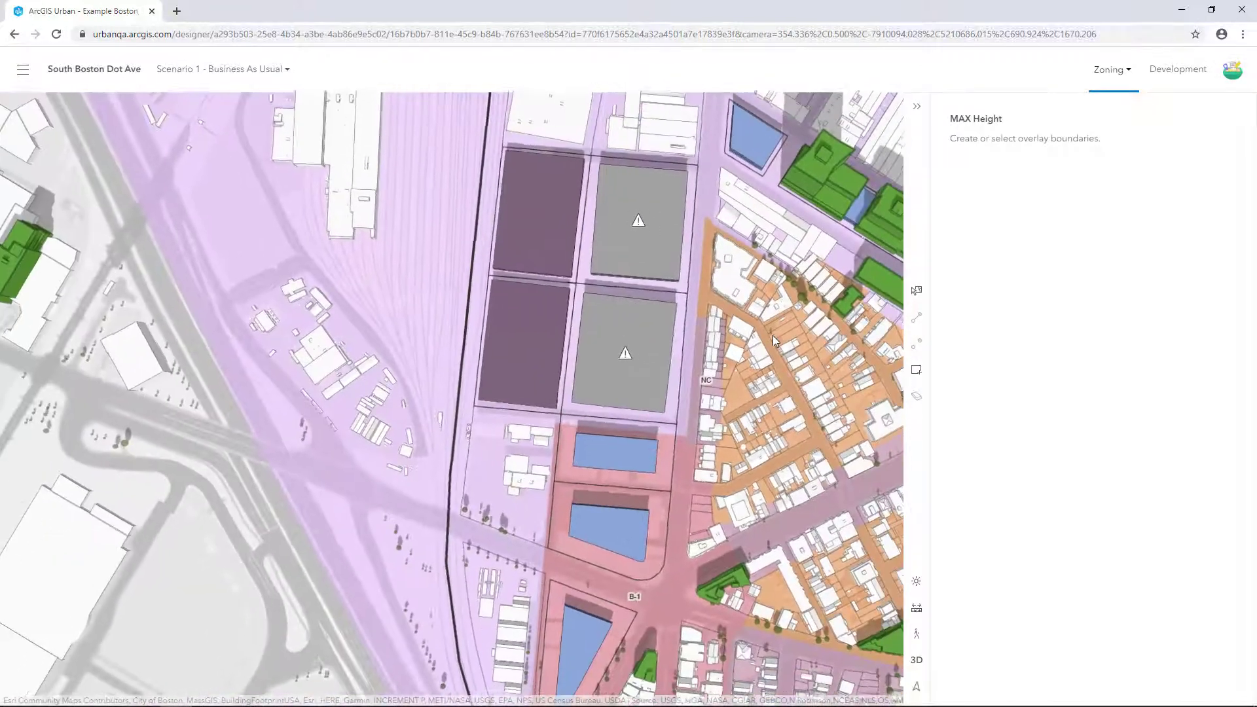
left_click(917, 370)
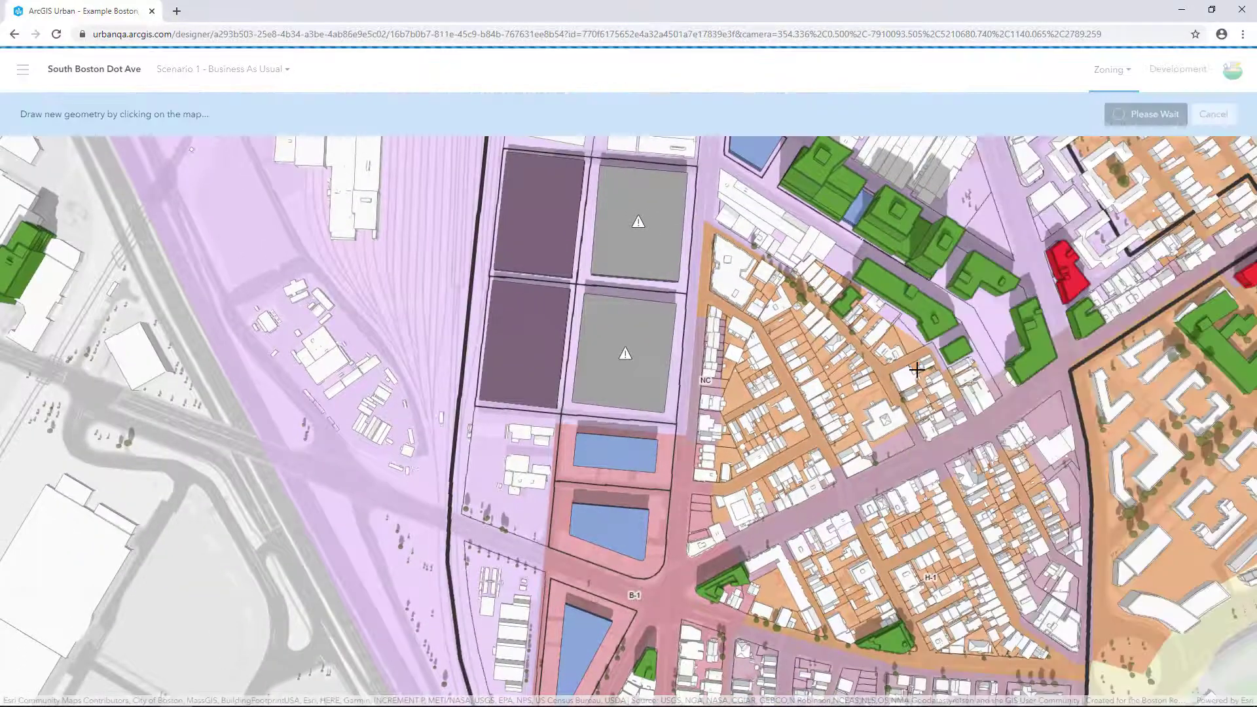
left_click(683, 433)
left_click(445, 409)
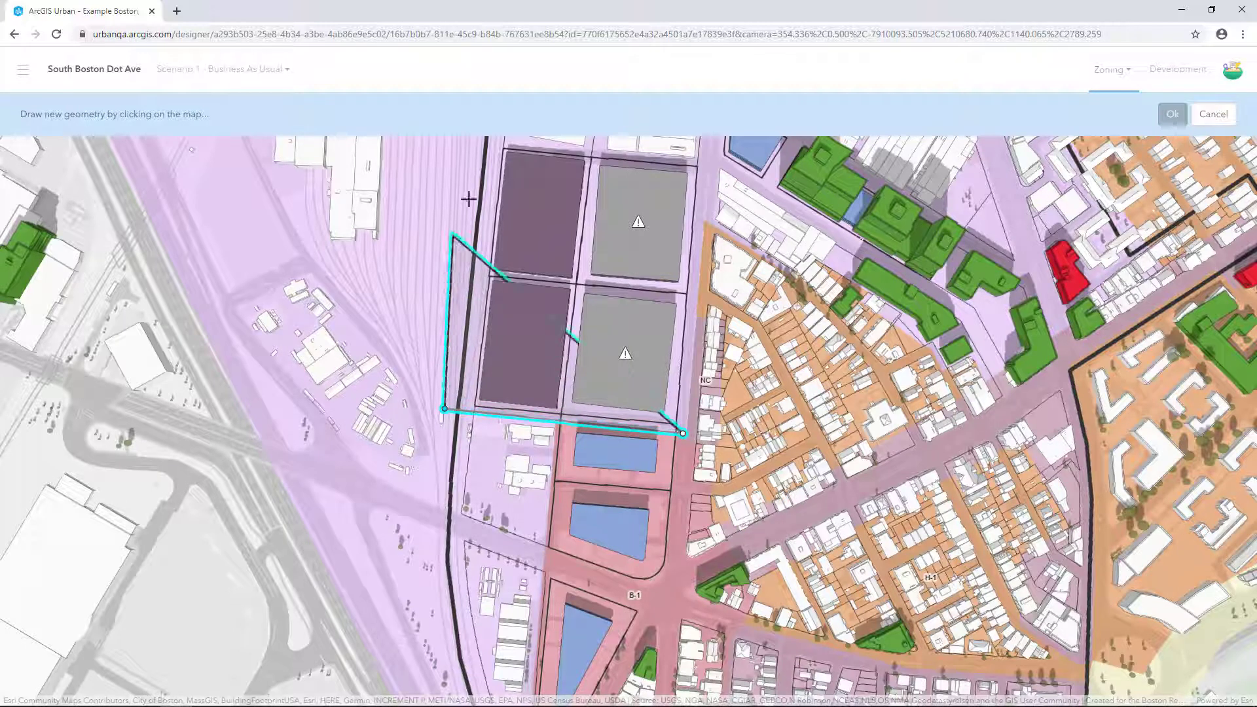
left_click(476, 139)
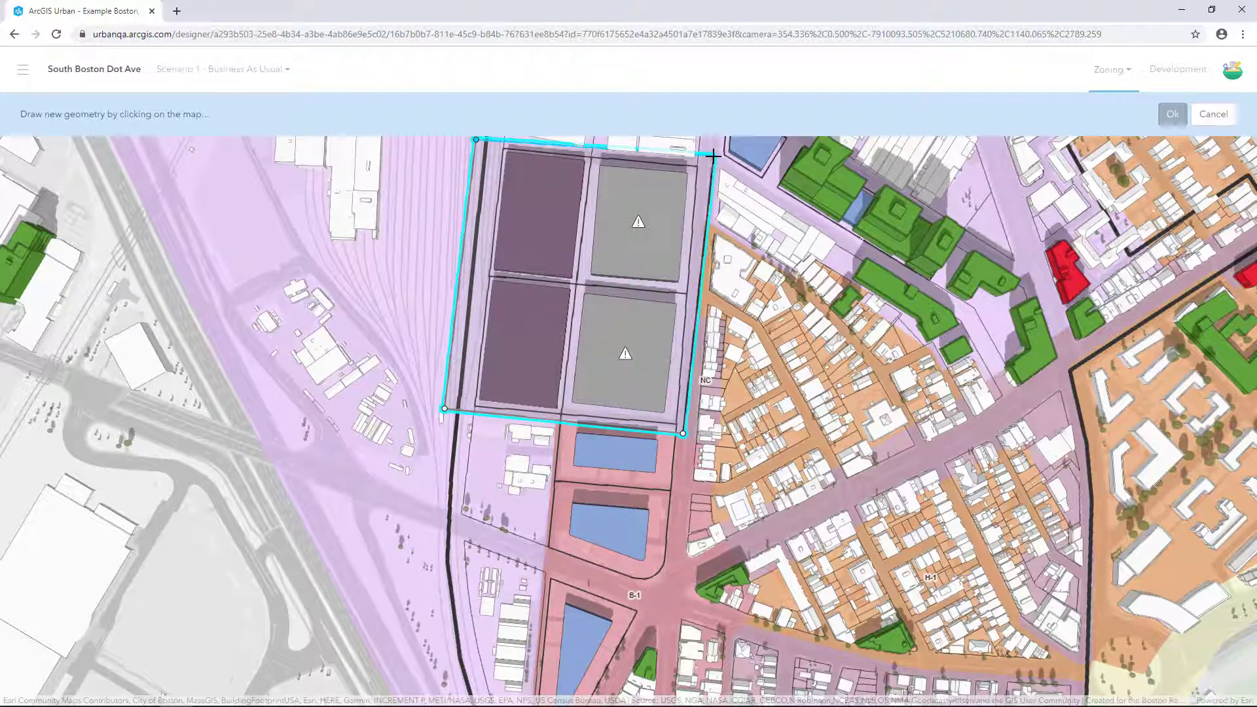
double_click(713, 155)
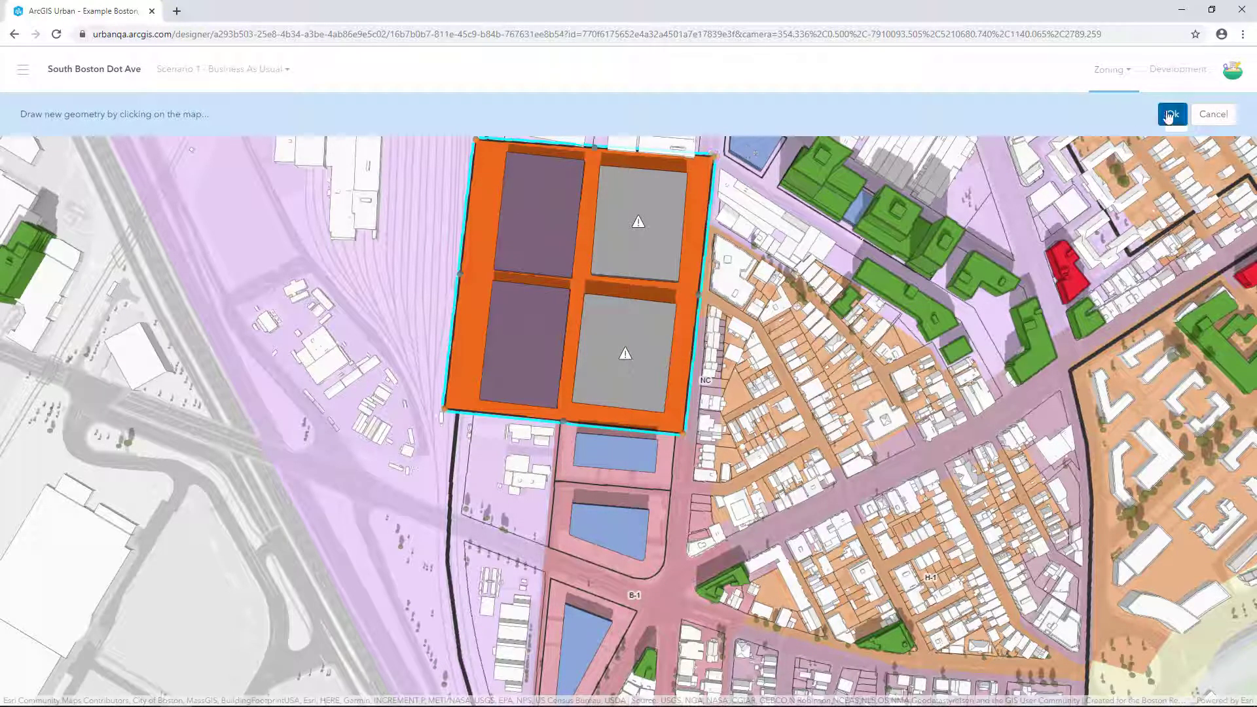
left_click(1171, 115)
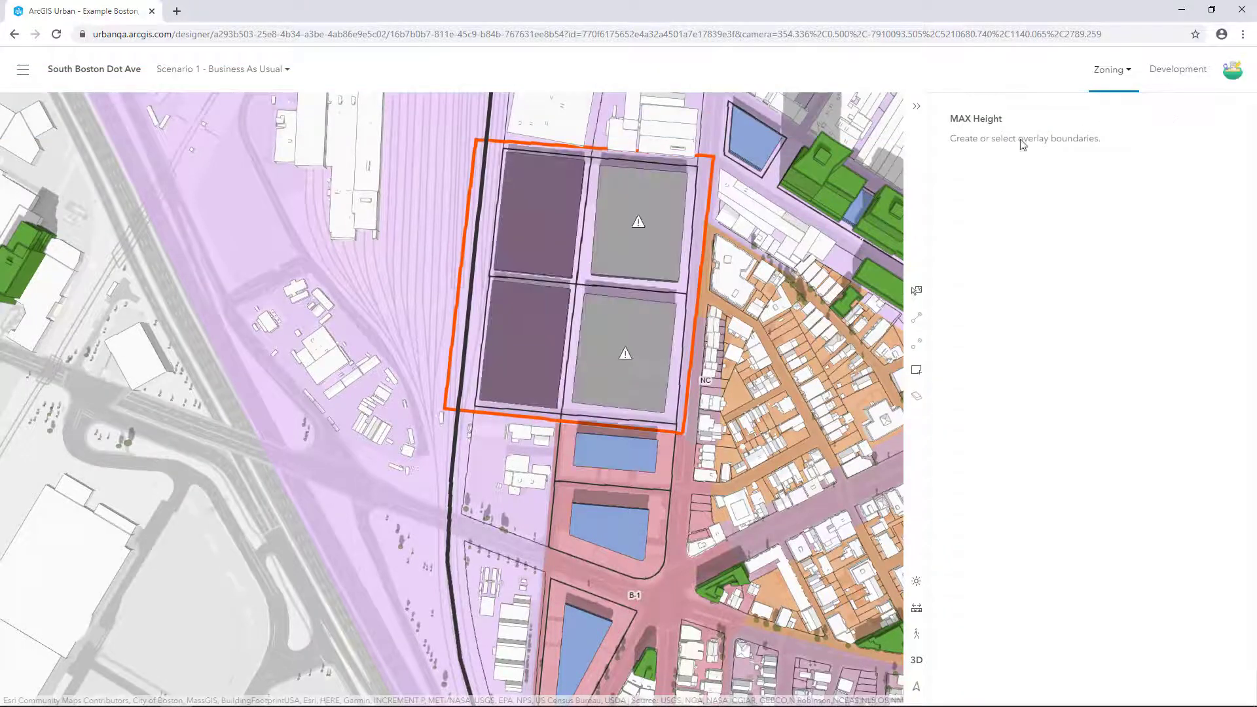
- Set the Maximum Height of the drawn overlay area to 50 ft
left_click(708, 200)
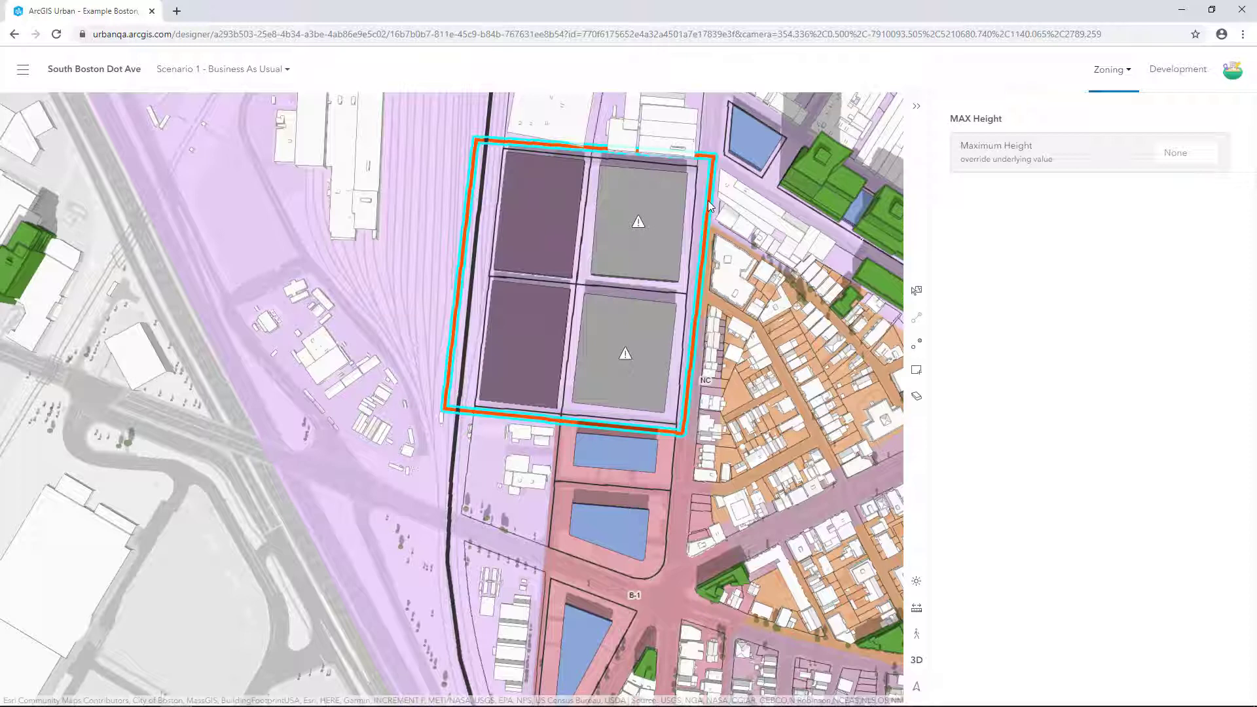
left_click(1178, 154)
type("50")
key("Return")
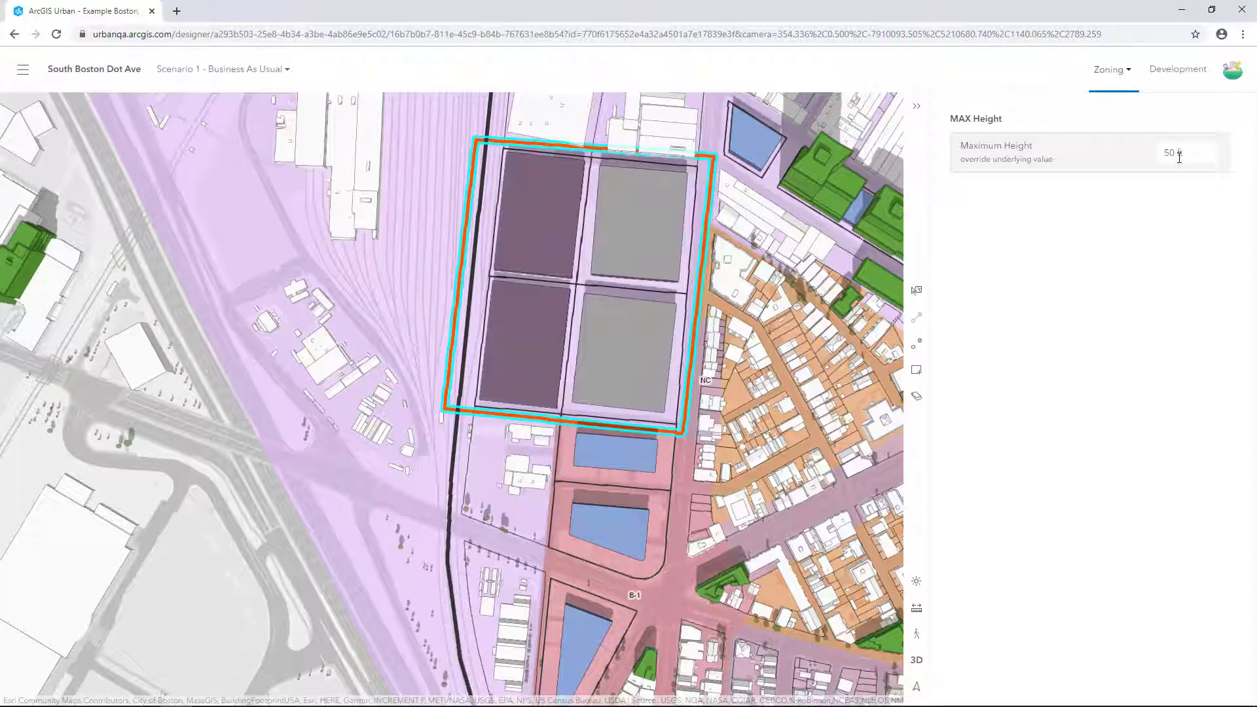